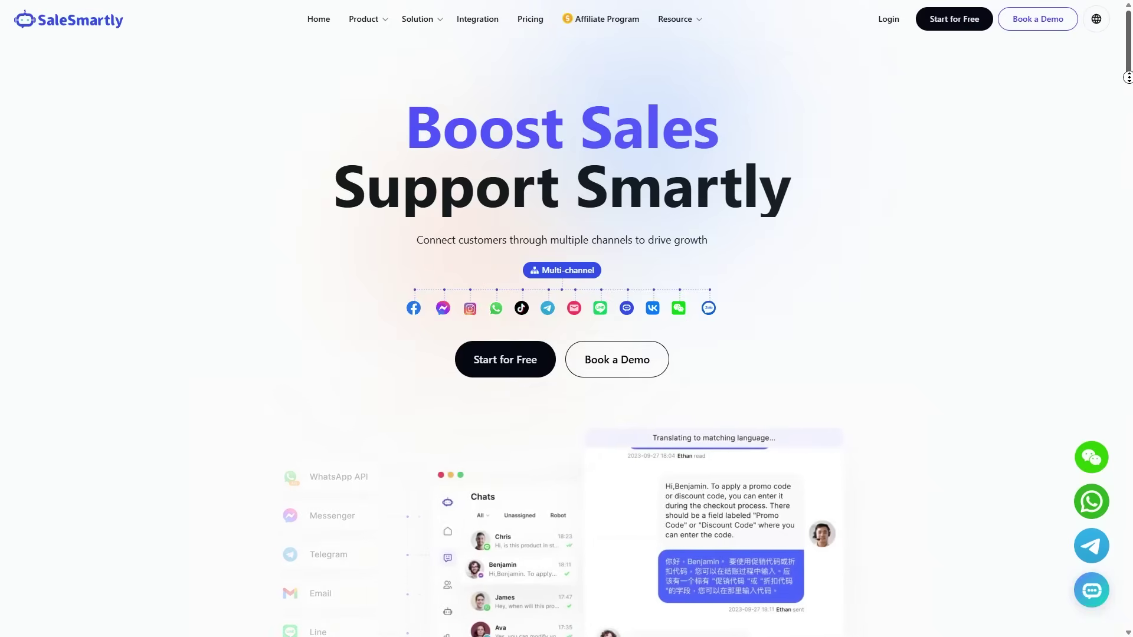
Scroll down the Home page, then open the Chat inbox from the sidebar.
scroll(1127, 78, "down", 1)
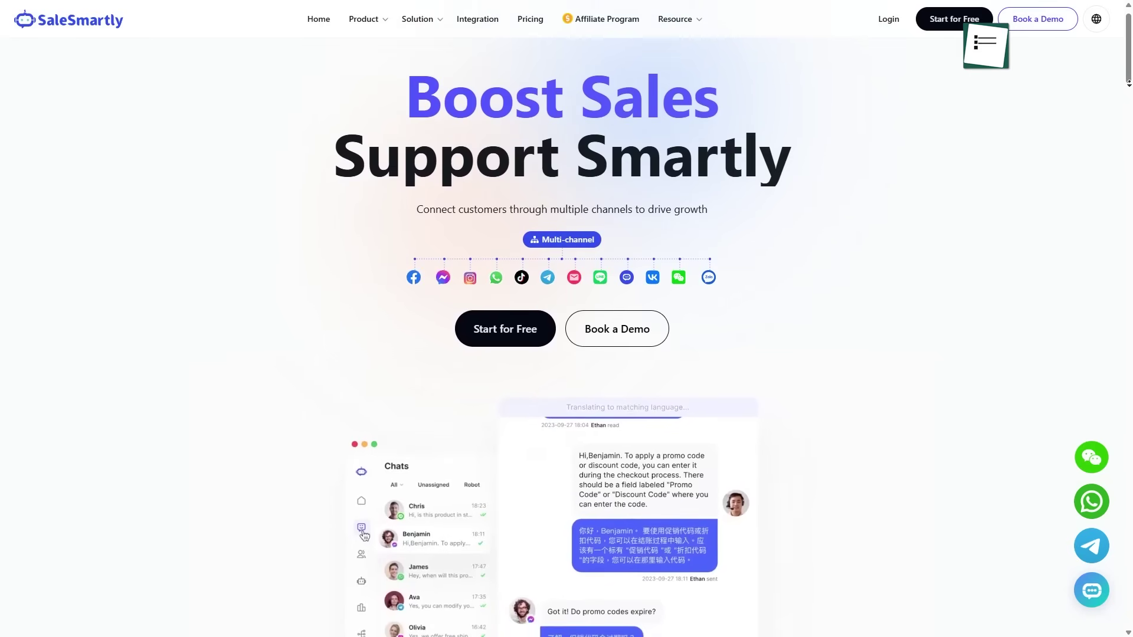
scroll(364, 542, "down", 1)
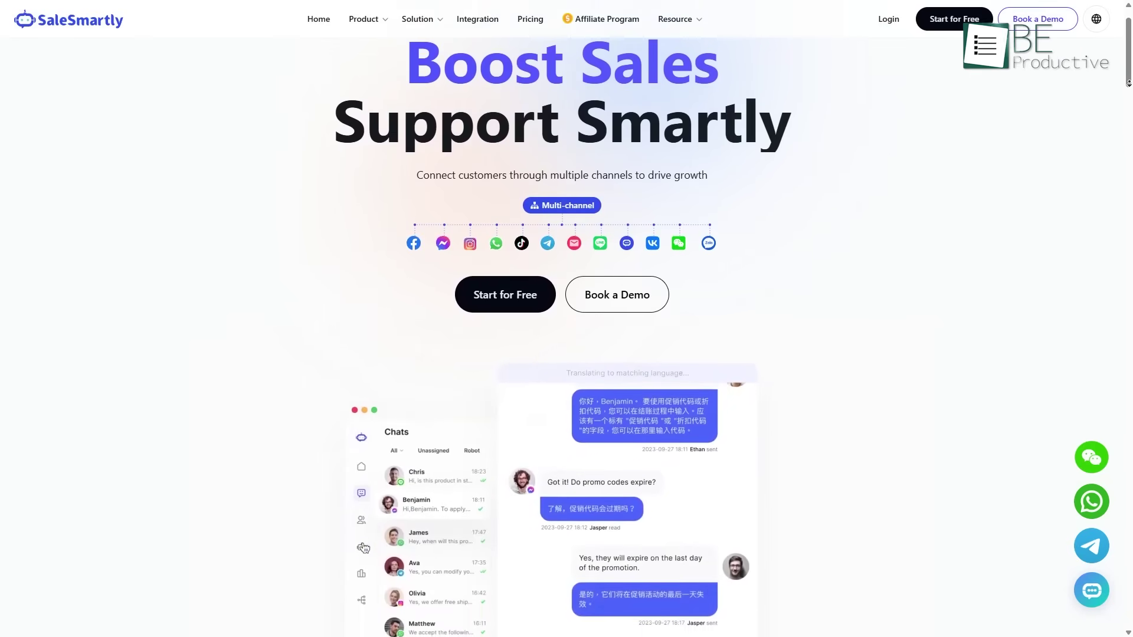
scroll(363, 548, "down", 1)
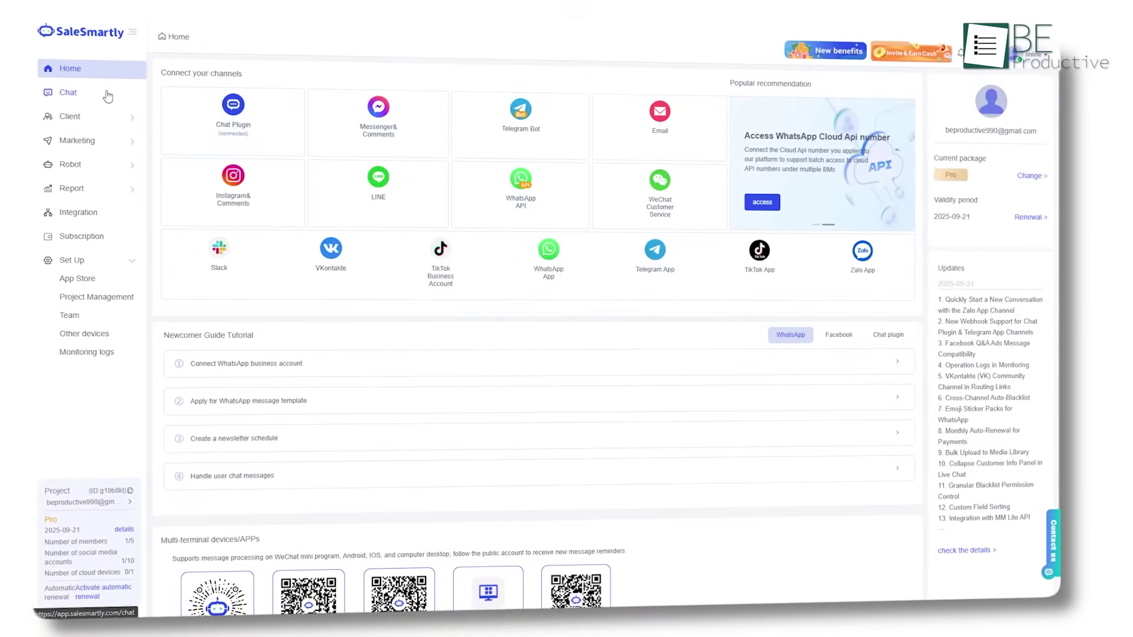
left_click(107, 96)
Filter the inbox to Unread conversations and expand the Marketing section.
scroll(547, 316, "down", 1)
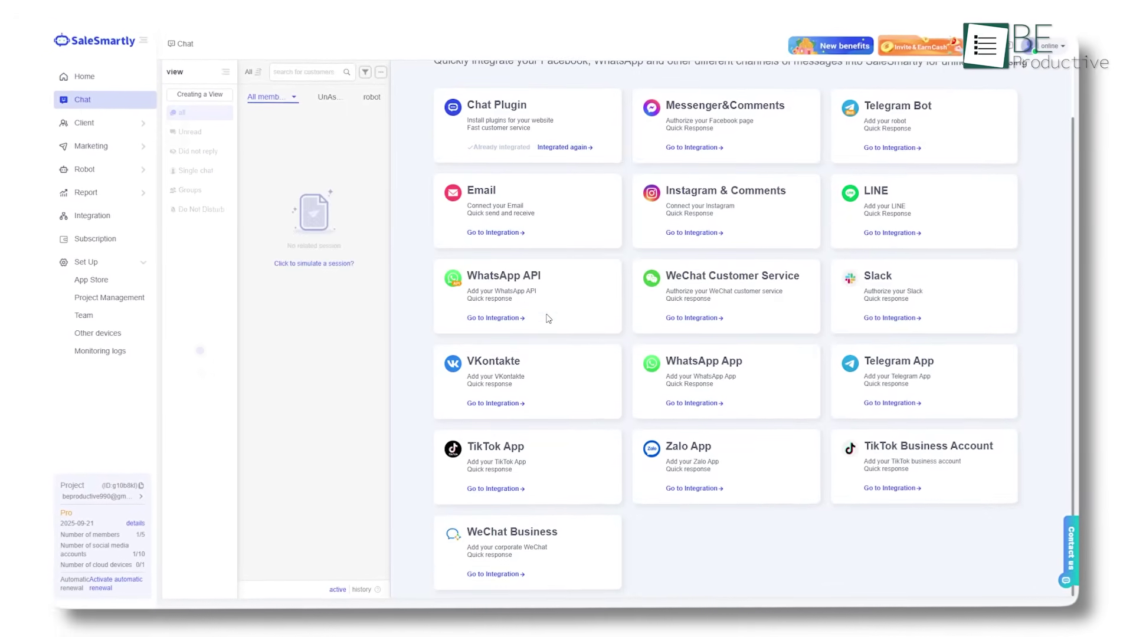
scroll(549, 318, "up", 1)
left_click(190, 131)
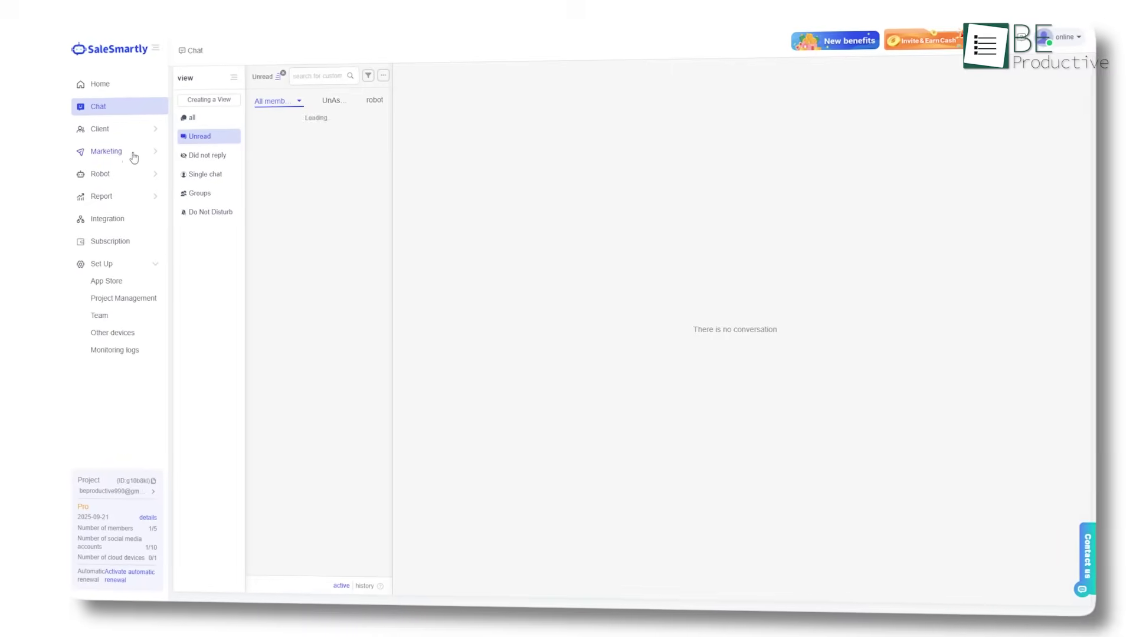
left_click(133, 153)
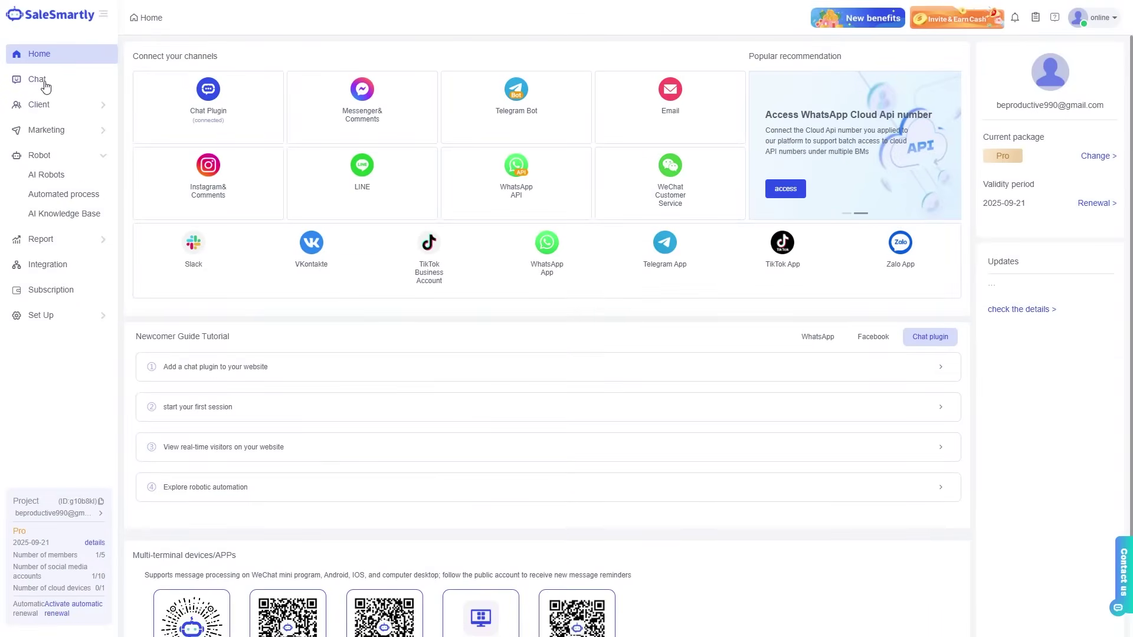
Open Chat from the Home page's left sidebar to see the full conversation list.
left_click(45, 87)
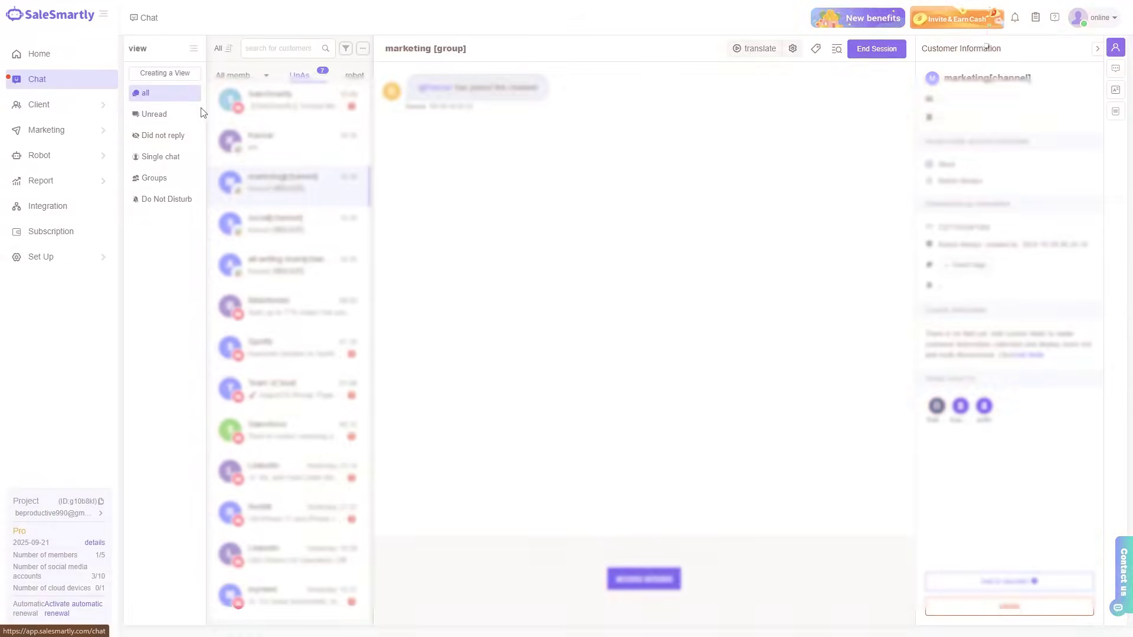
Open the first direct, marketing, social, all-writing-team and Bitdefender conversations in turn.
left_click(267, 141)
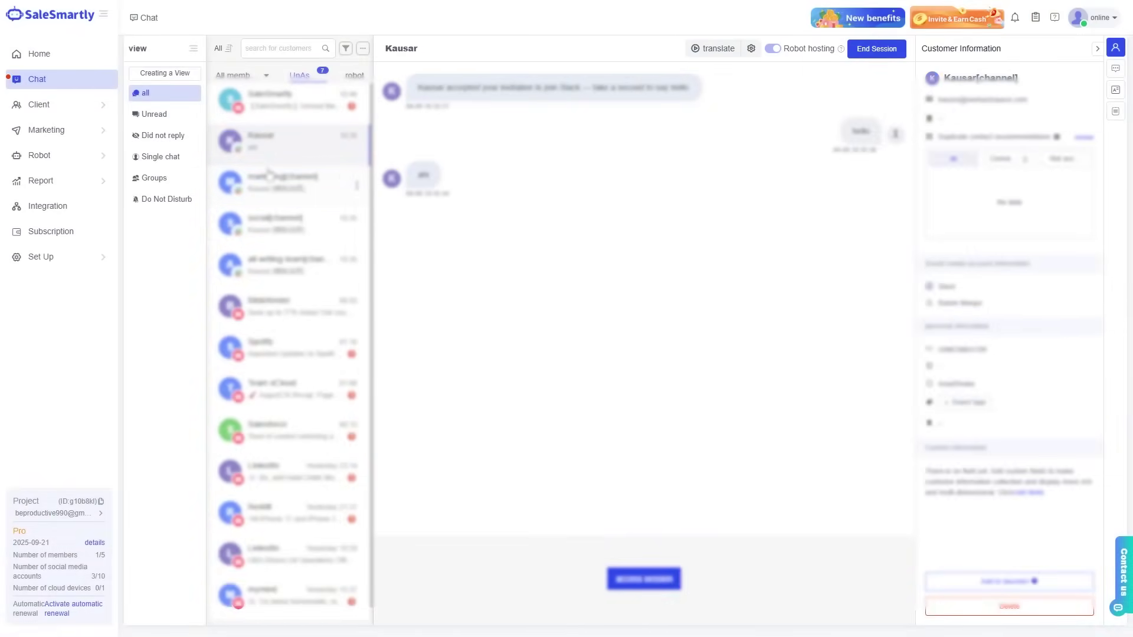
left_click(269, 190)
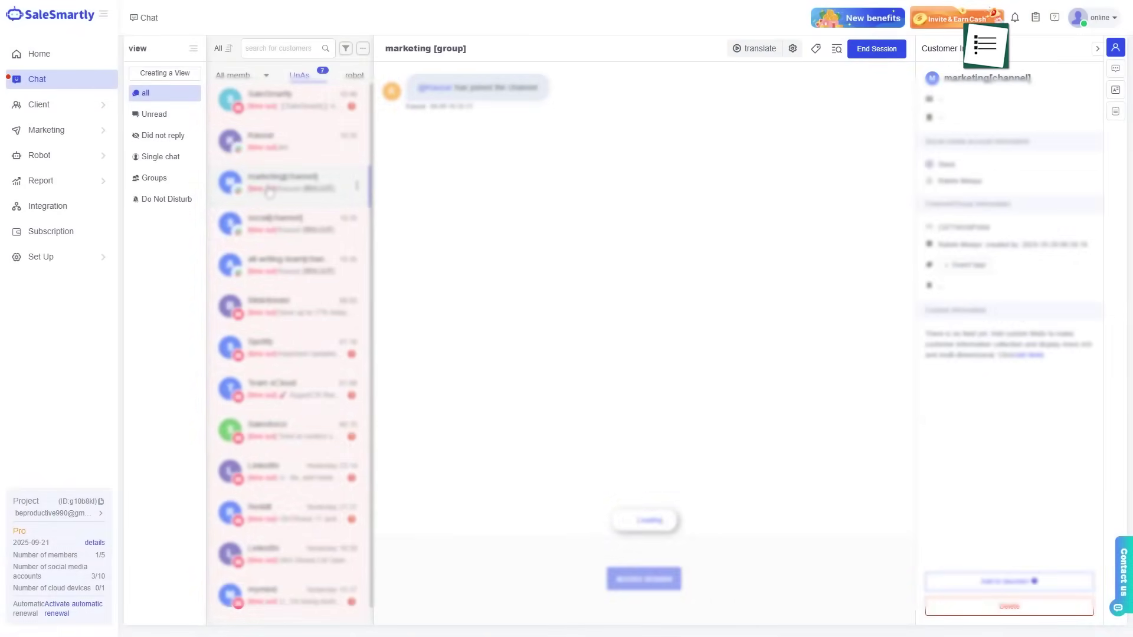
left_click(274, 227)
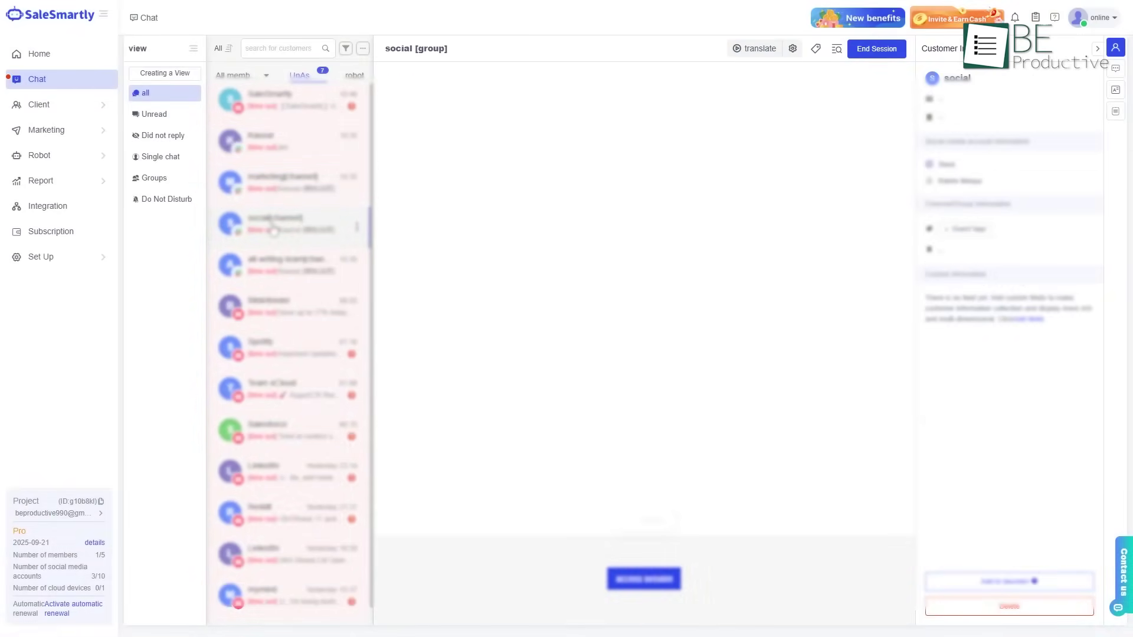
left_click(278, 271)
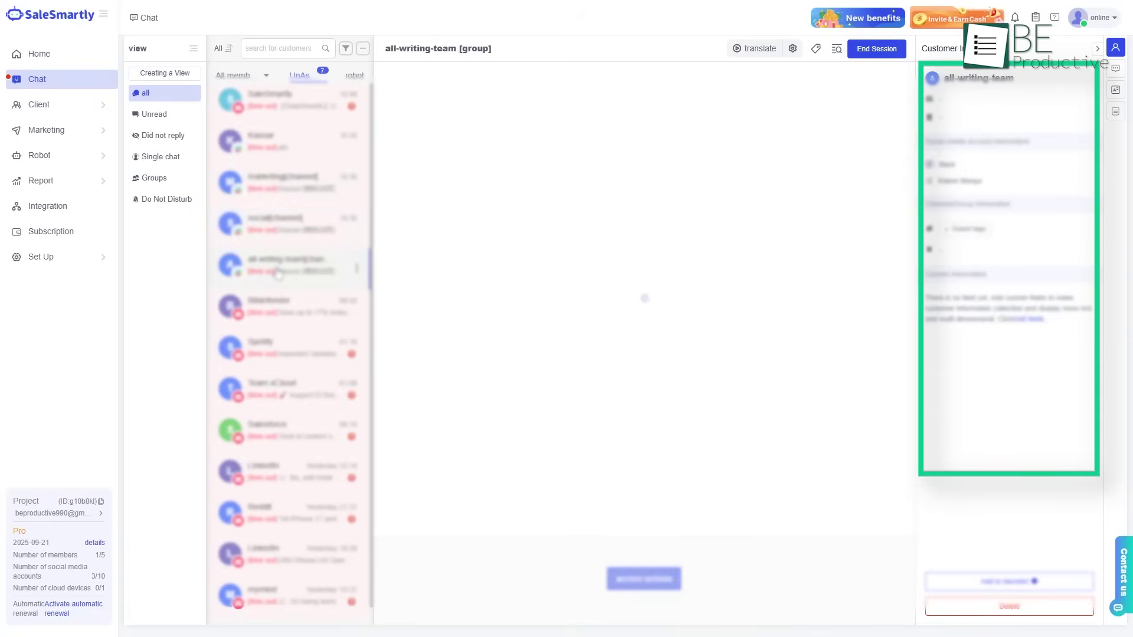
left_click(297, 321)
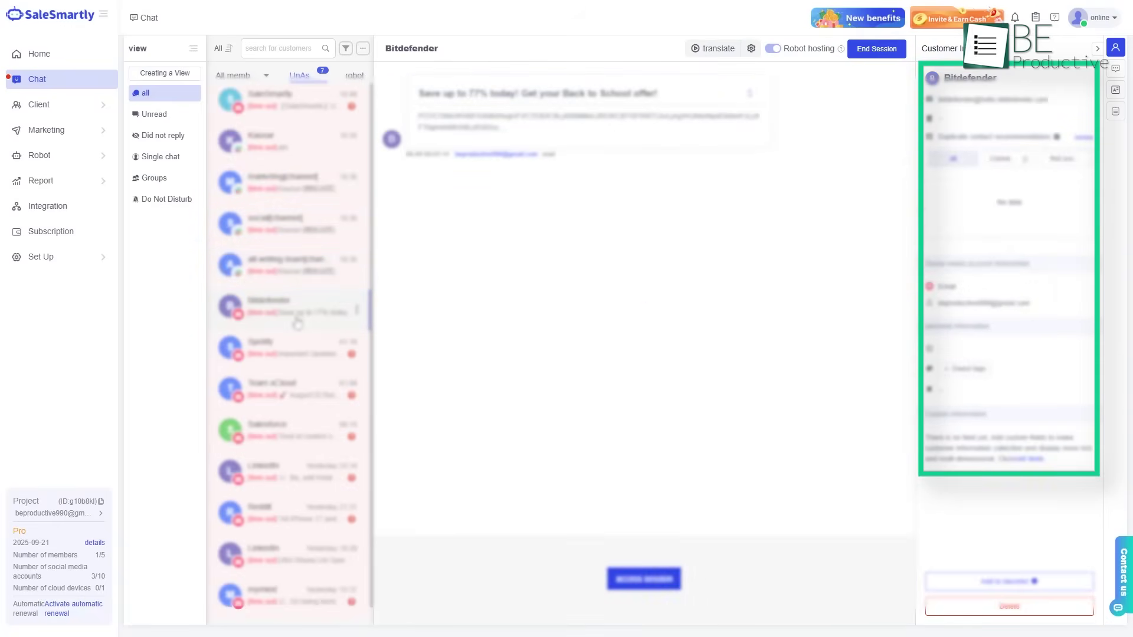
Open the Team xCloud, Salesforce and LinkedIn conversations, then return to the marketing group chat.
scroll(295, 322, "down", 1)
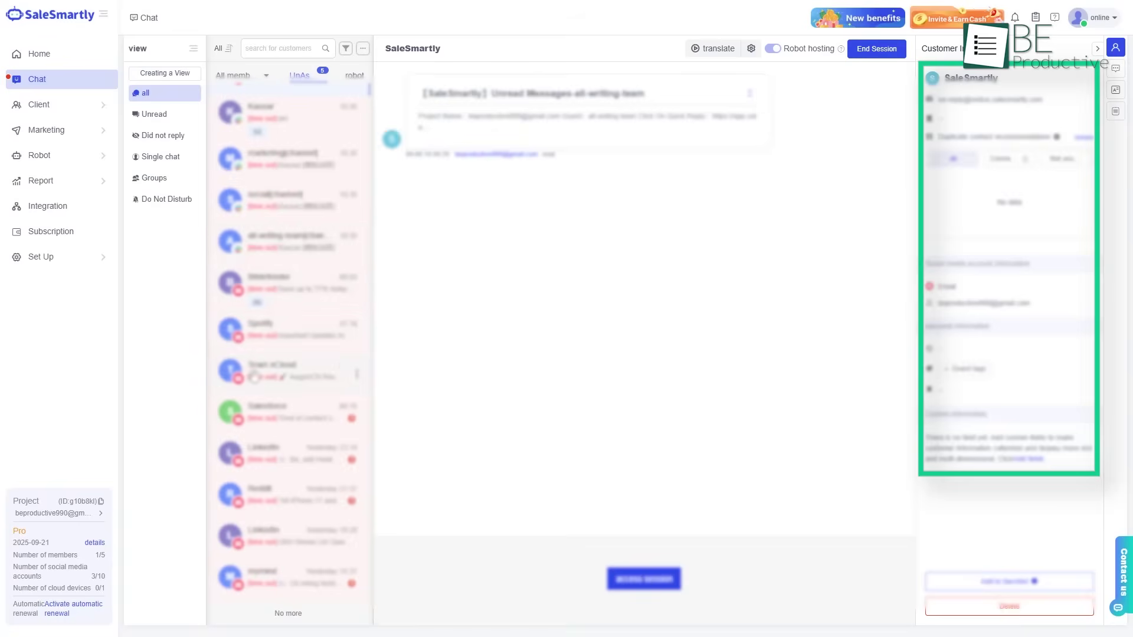
left_click(277, 371)
left_click(295, 425)
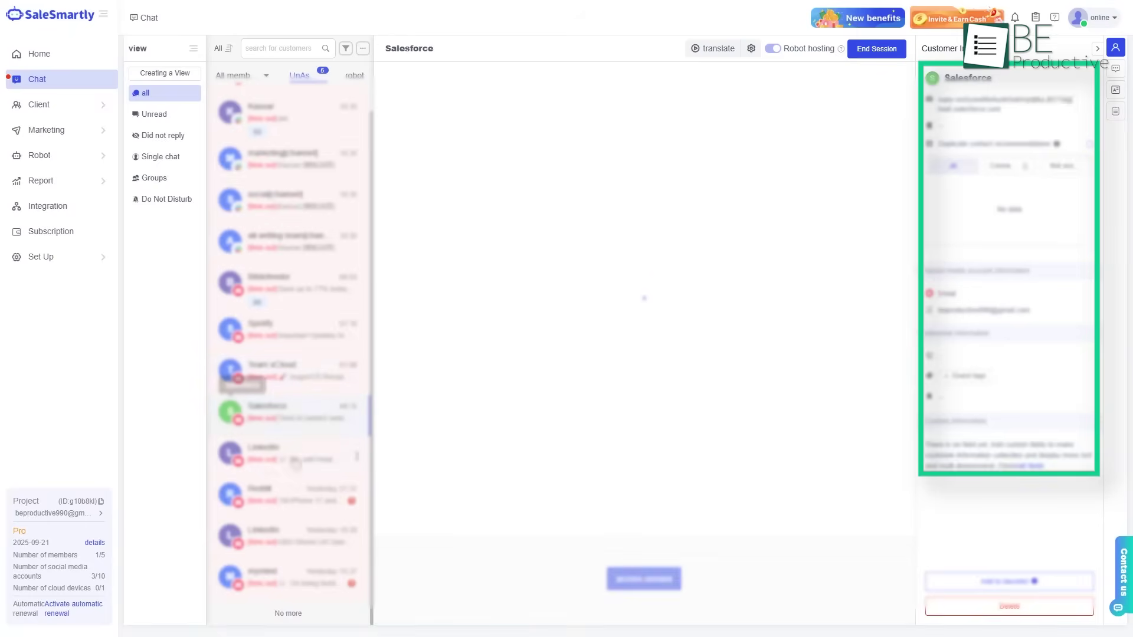
left_click(294, 457)
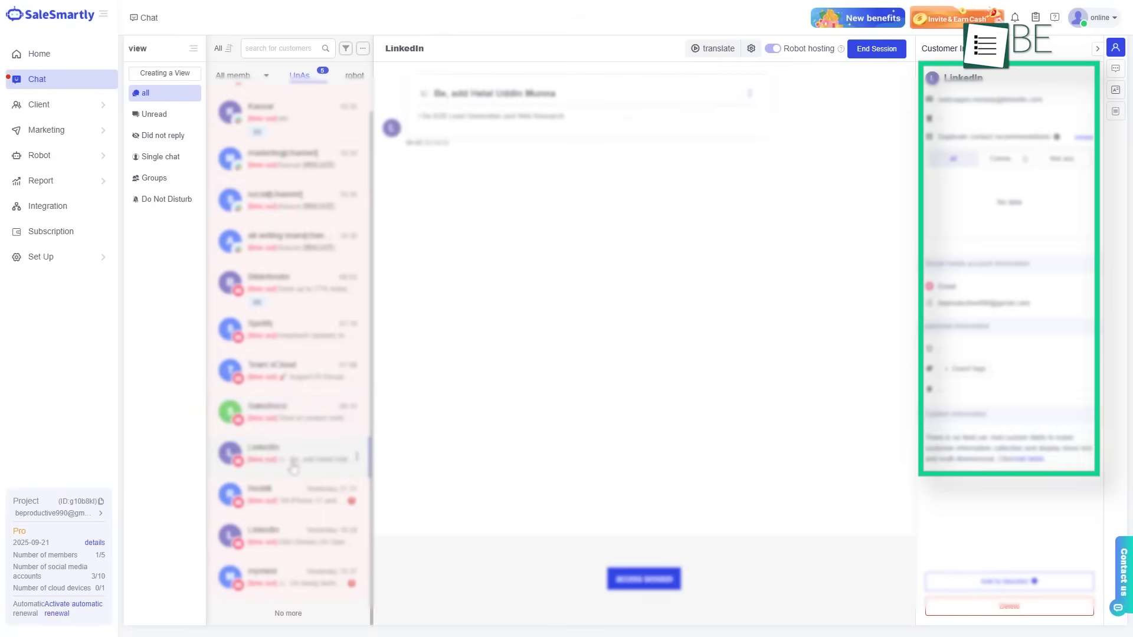
left_click(276, 165)
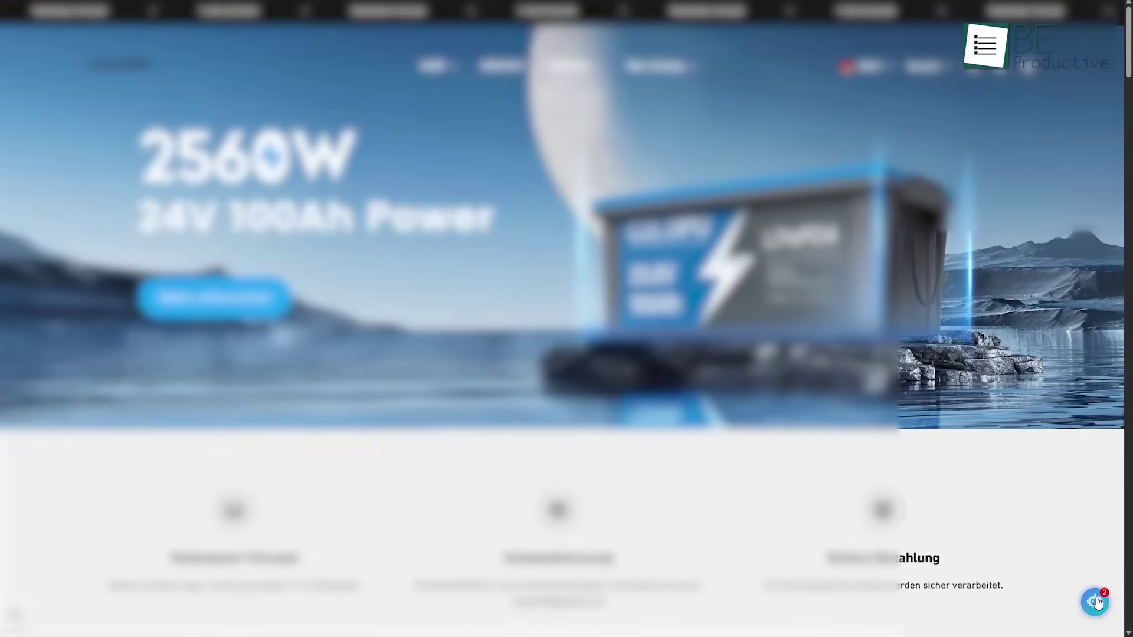
Open the chat bubble at the website's bottom right to show the welcome topic menu.
left_click(1096, 601)
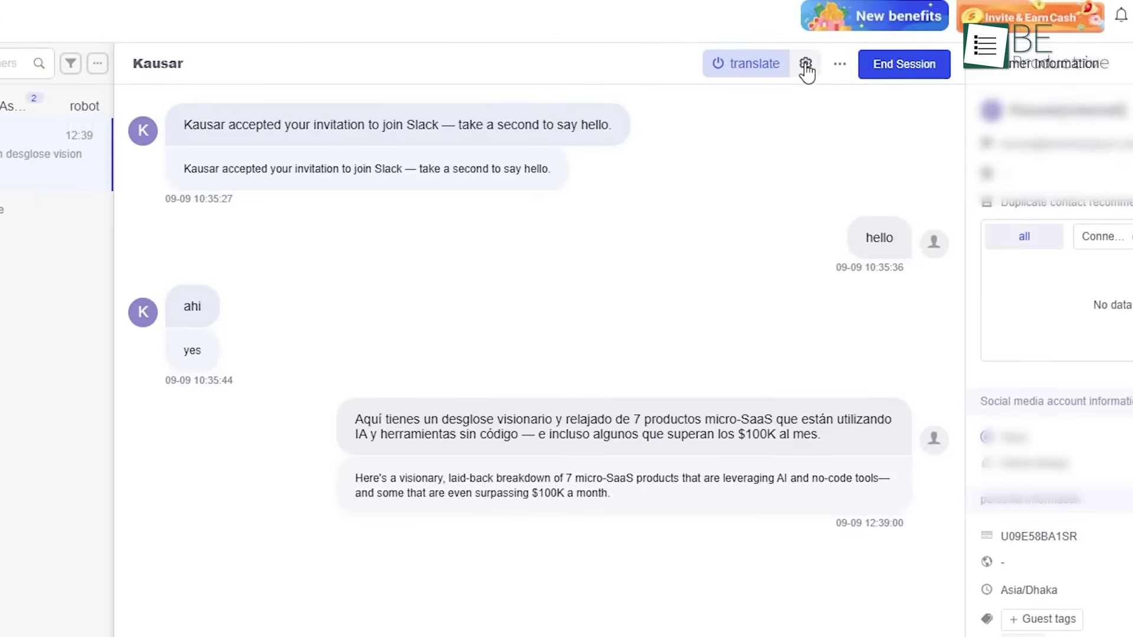
Open the translation settings gear beside the translate button in the Spanish/English chat.
left_click(806, 65)
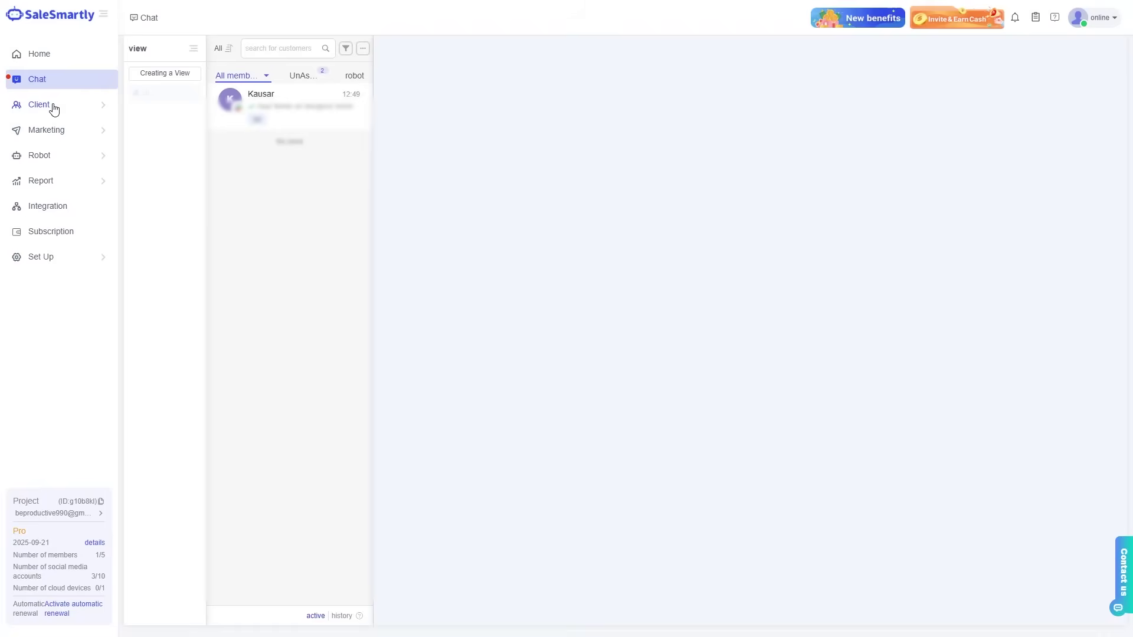
Open Client > Customer List and view Bitdefender's customer details next to its conversation.
left_click(52, 128)
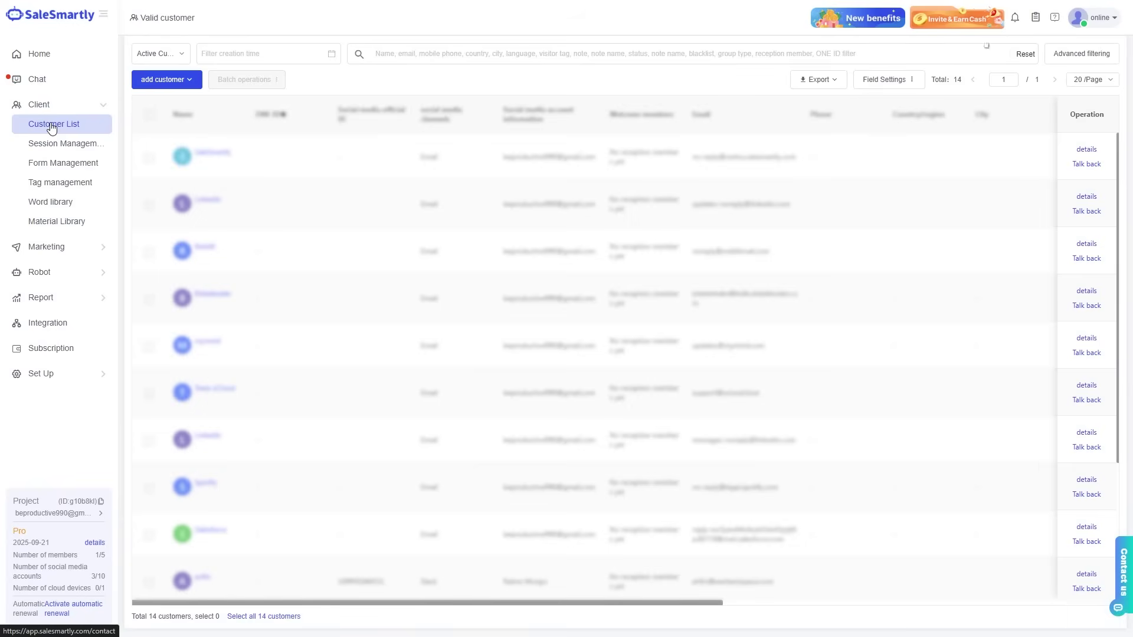
scroll(322, 301, "down", 2)
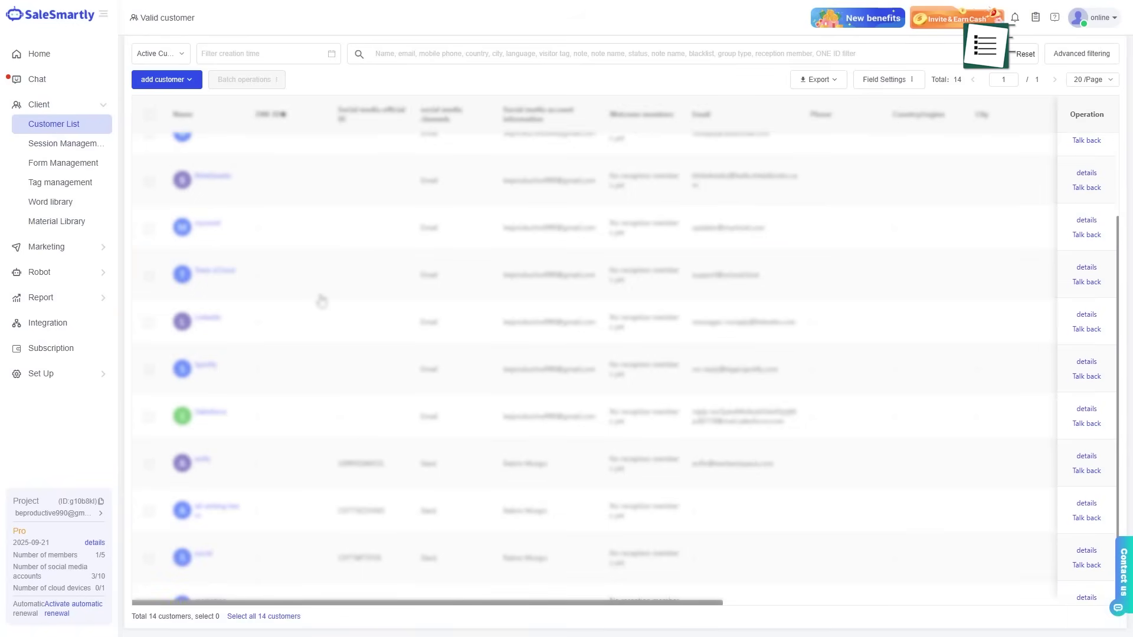
scroll(322, 301, "up", 2)
left_click(282, 285)
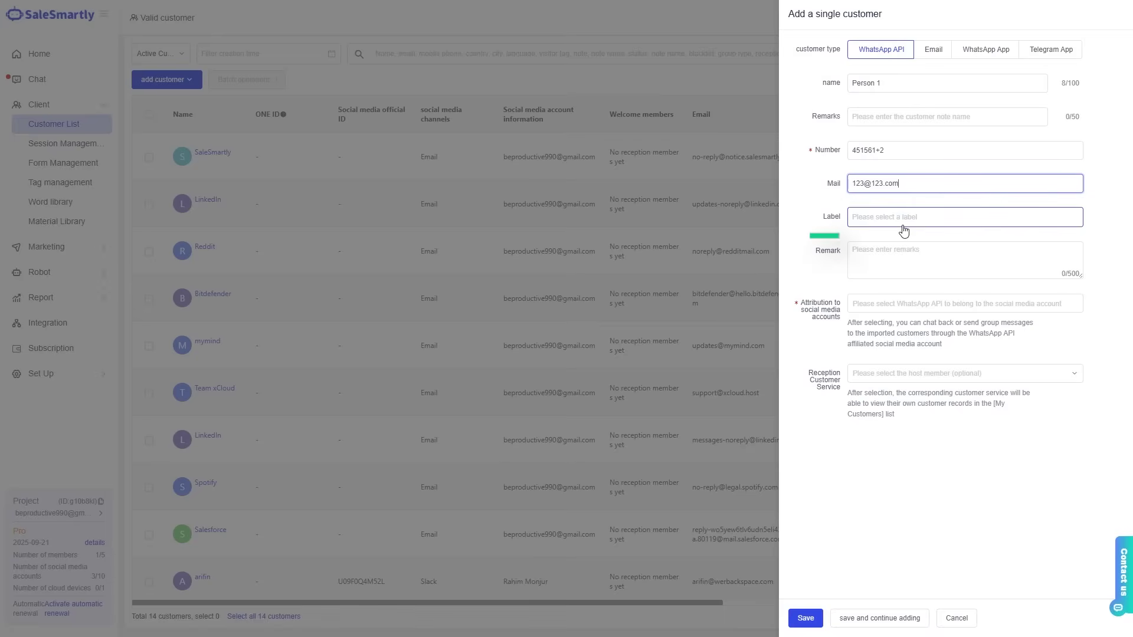
Set the new WhatsApp API customer's Label to the High value tag.
left_click(903, 218)
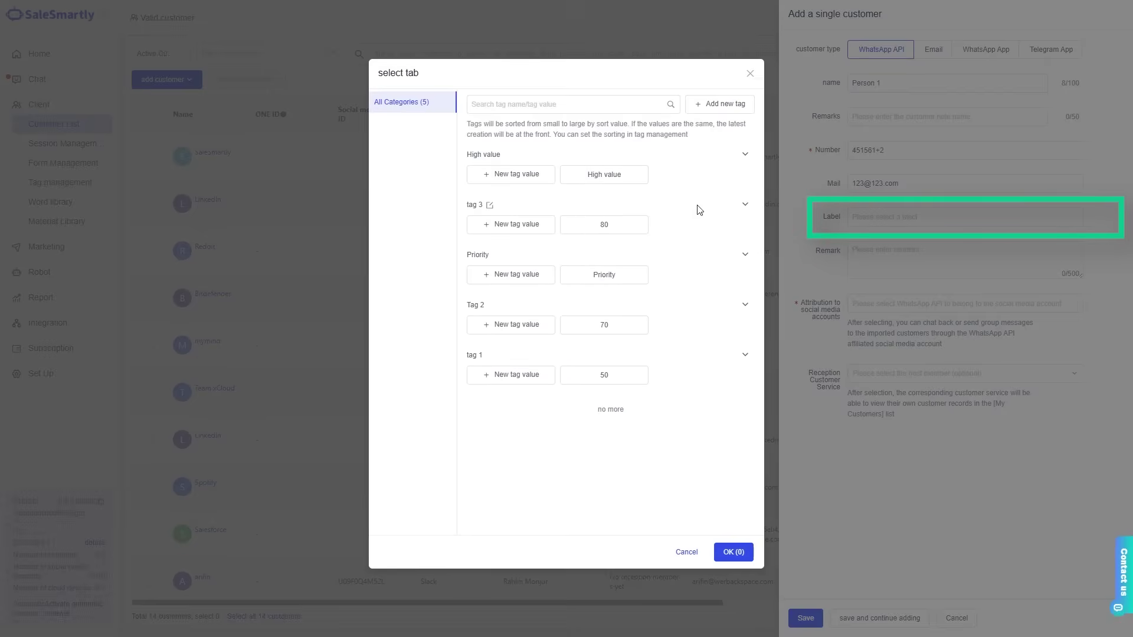
left_click(727, 553)
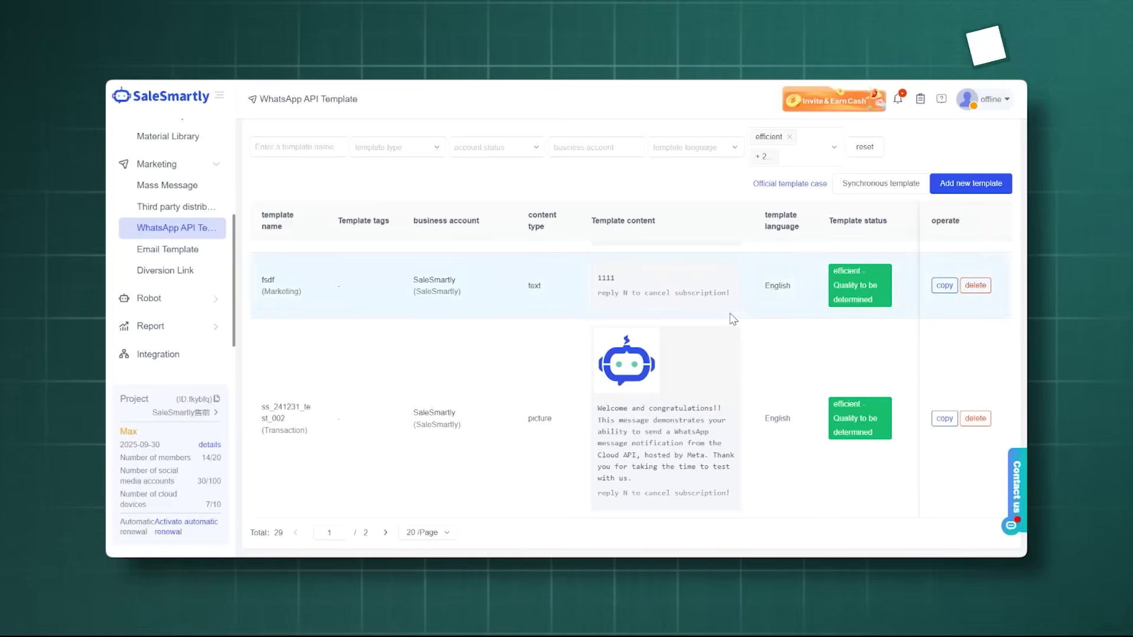
Create a new WhatsApp template named 'Test' and paste the welcome message as its content.
left_click(906, 184)
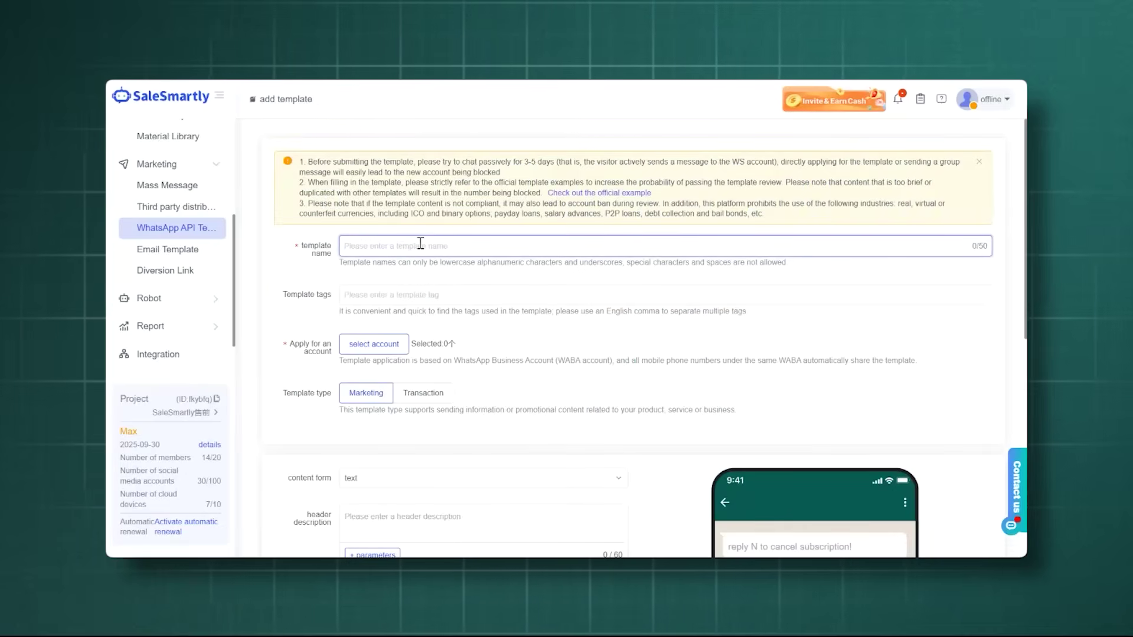
type("Test")
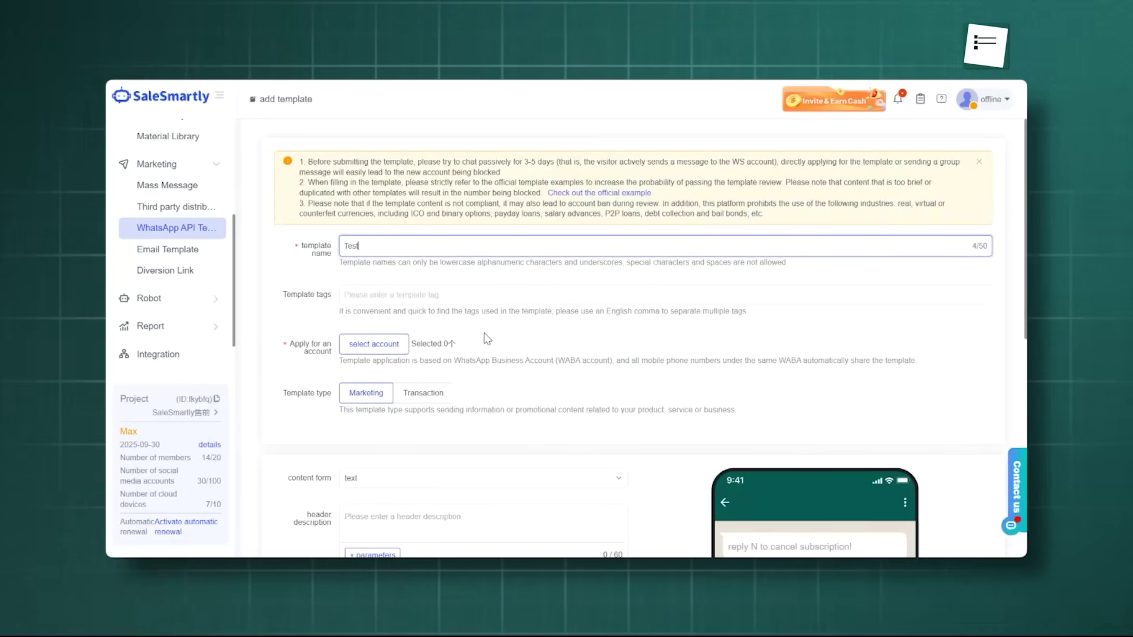
scroll(487, 338, "down", 5)
left_click(467, 357)
type("Welcome and congratulations!! This message demonstrates your ability to send a WhatsApp message notification from the Cloud API, hosted by Meta. Thank you for taking the time to test with us.")
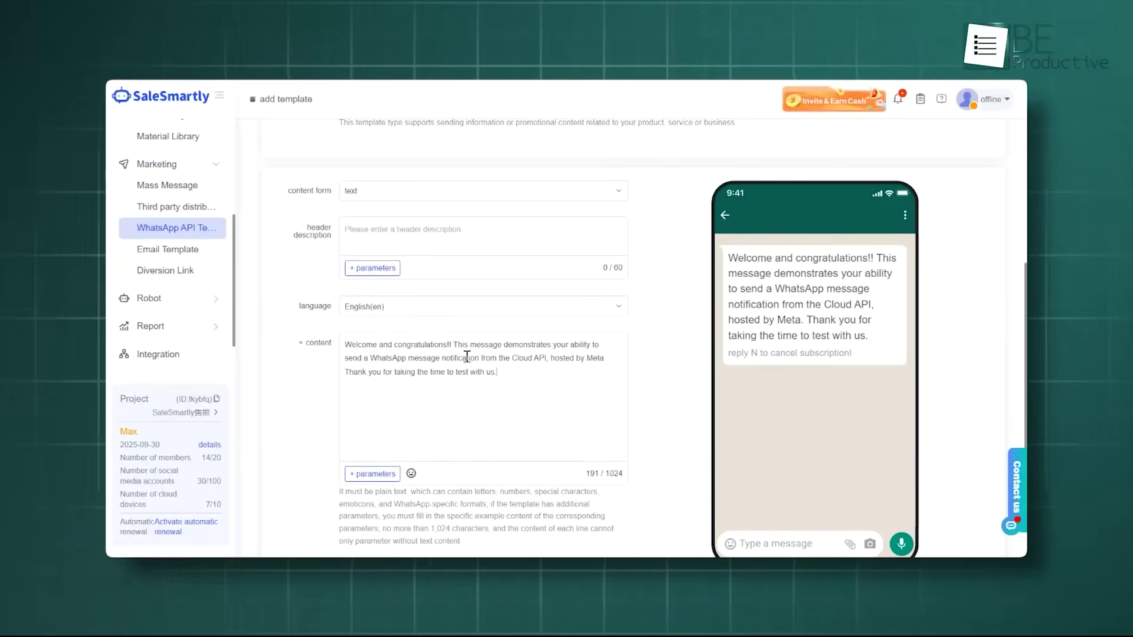
Return to the WhatsApp API Template list and scroll through the 29 existing templates.
left_click(177, 229)
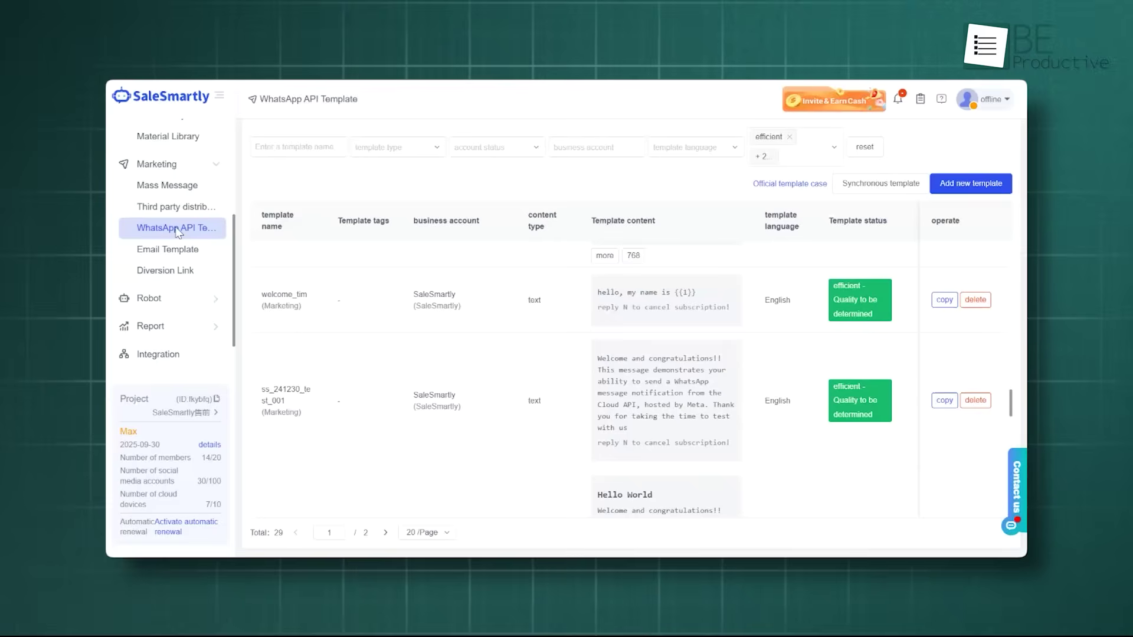
scroll(750, 422, "down", 4)
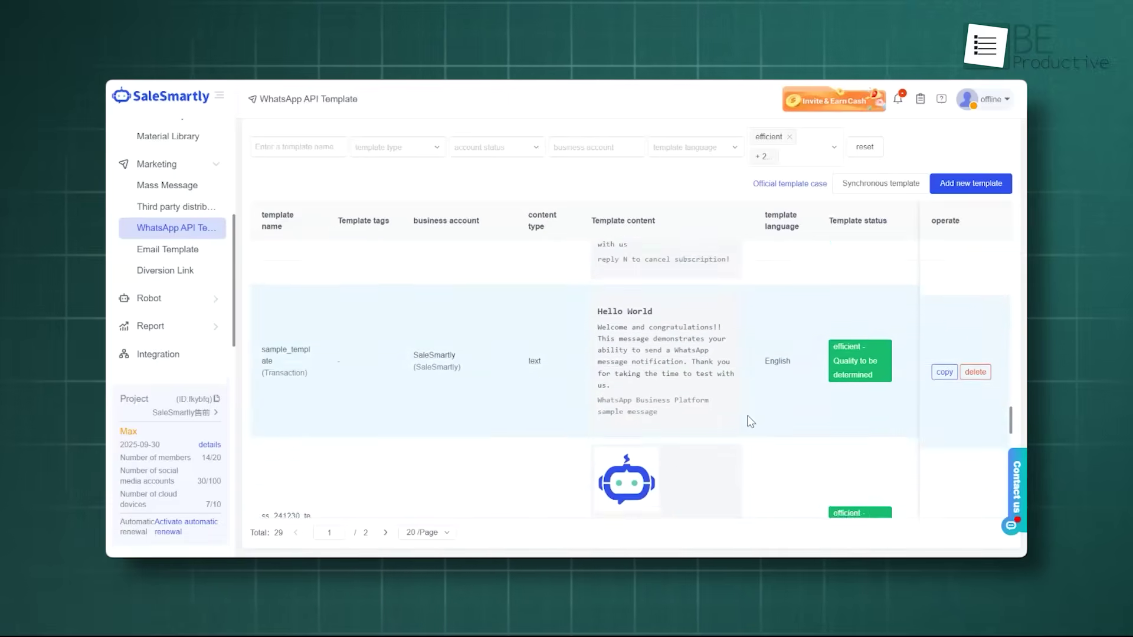
scroll(750, 422, "down", 8)
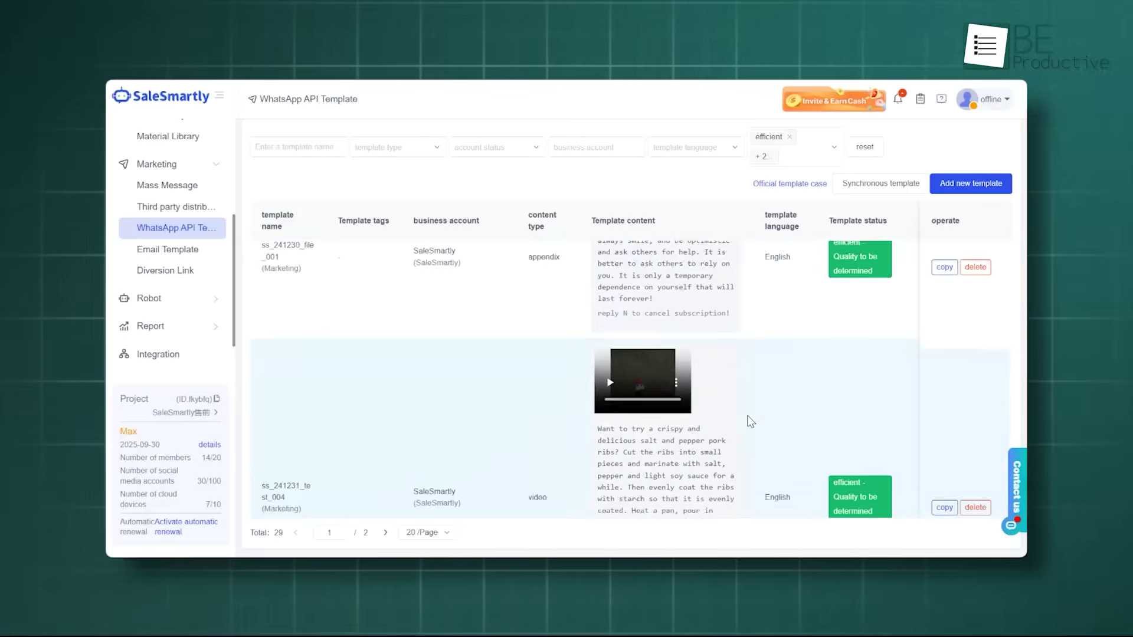
scroll(751, 421, "down", 6)
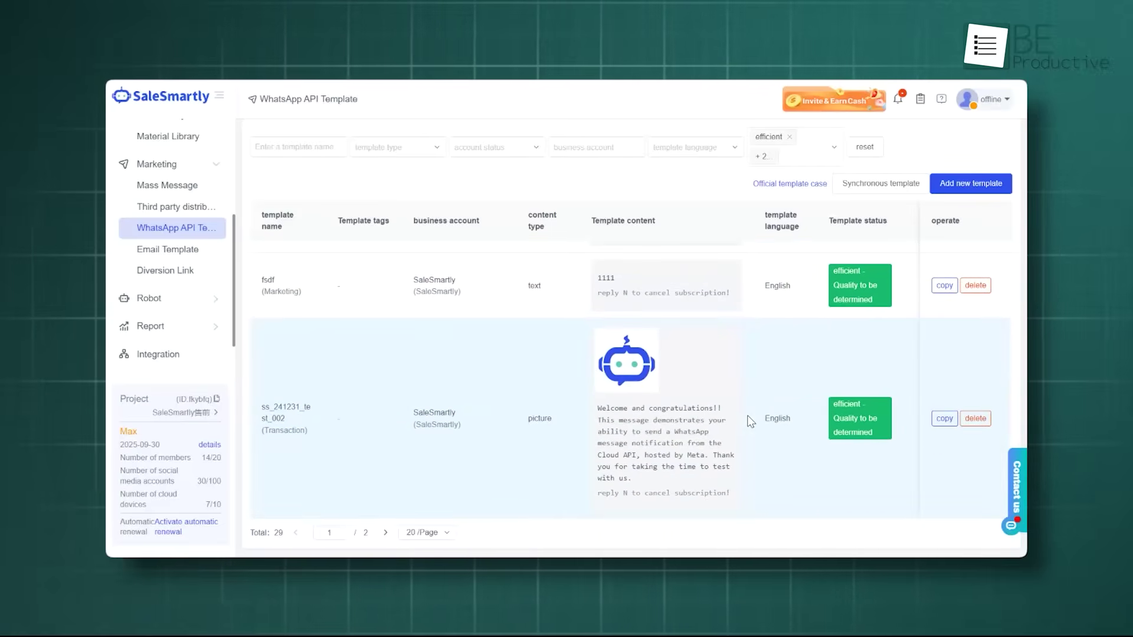